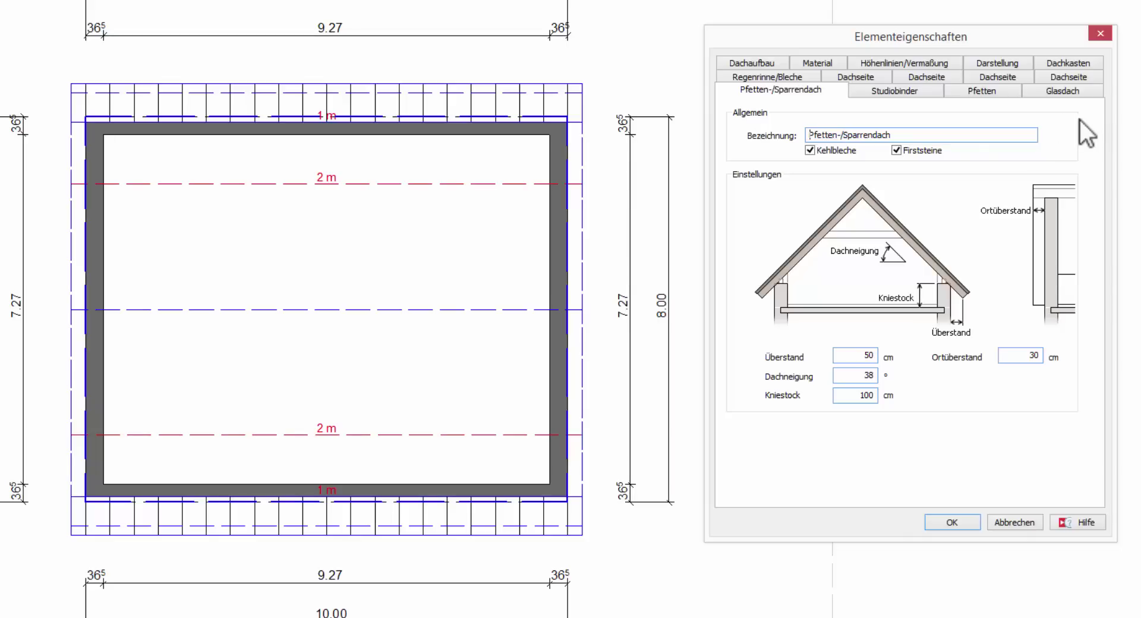
- Compare the roof's Studiobinder settings with the Kniestock height on the Pfetten-/Sparrendach tab
click(911, 92)
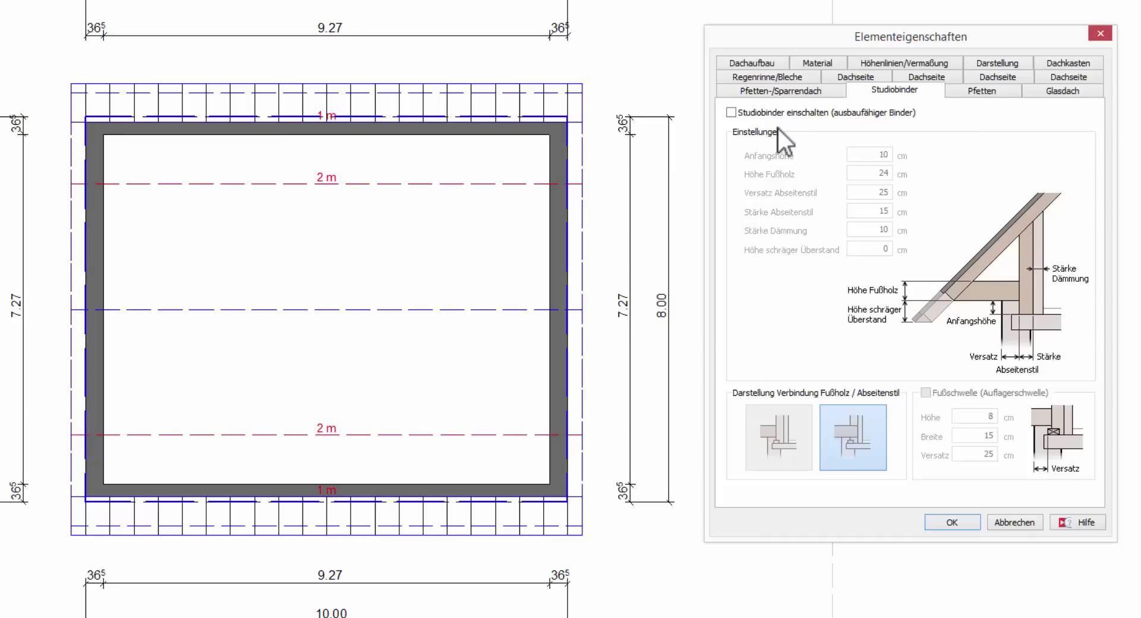
click(797, 94)
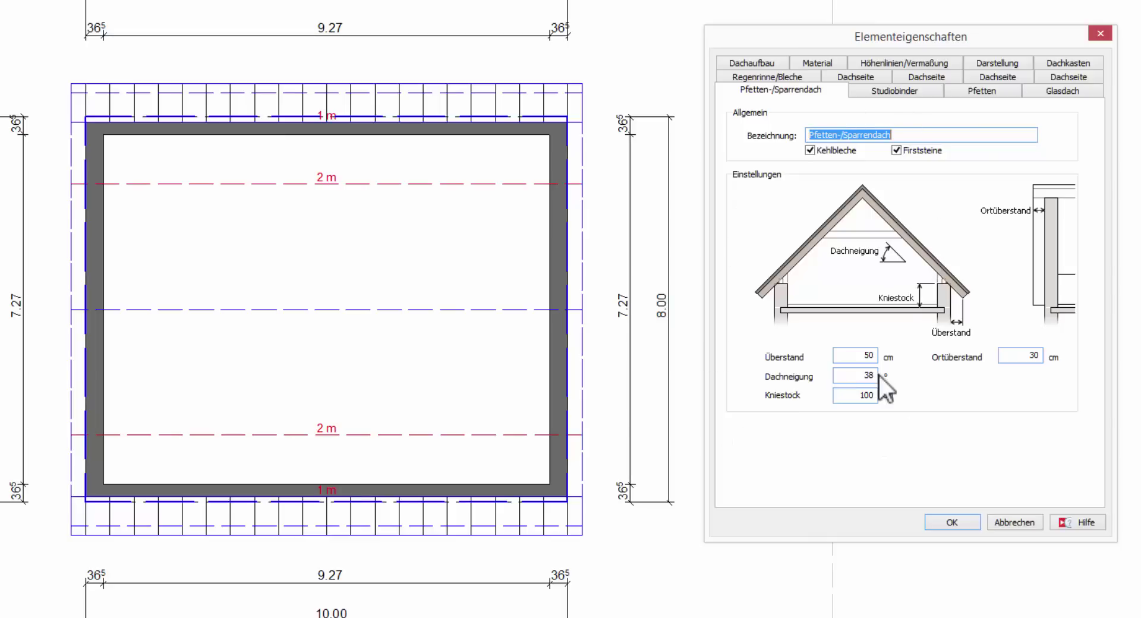
double_click(849, 395)
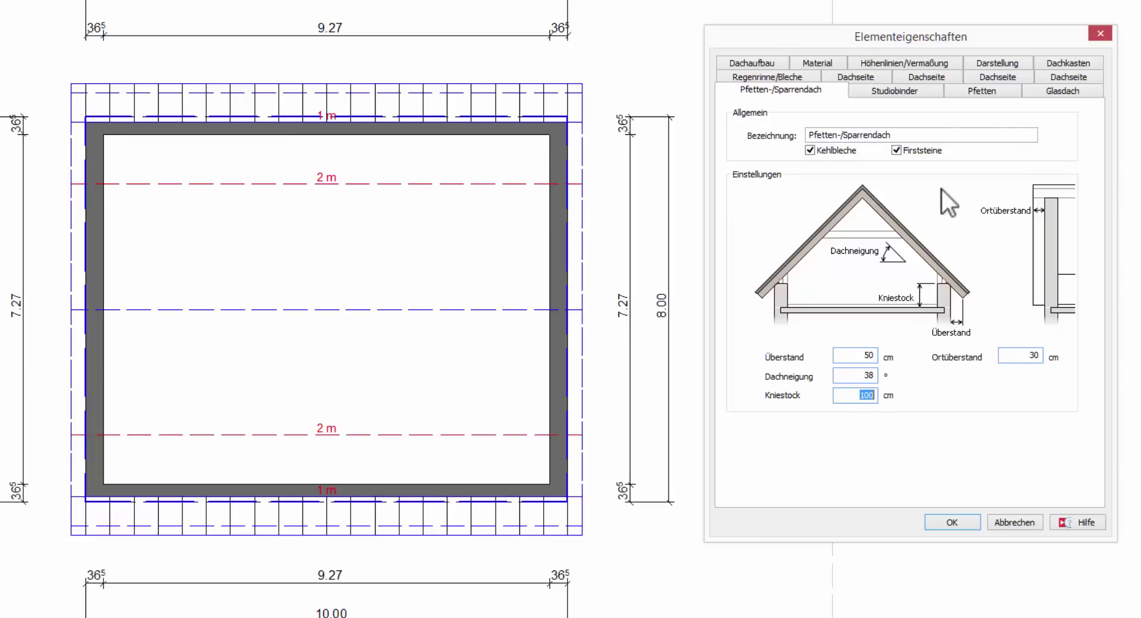
click(914, 93)
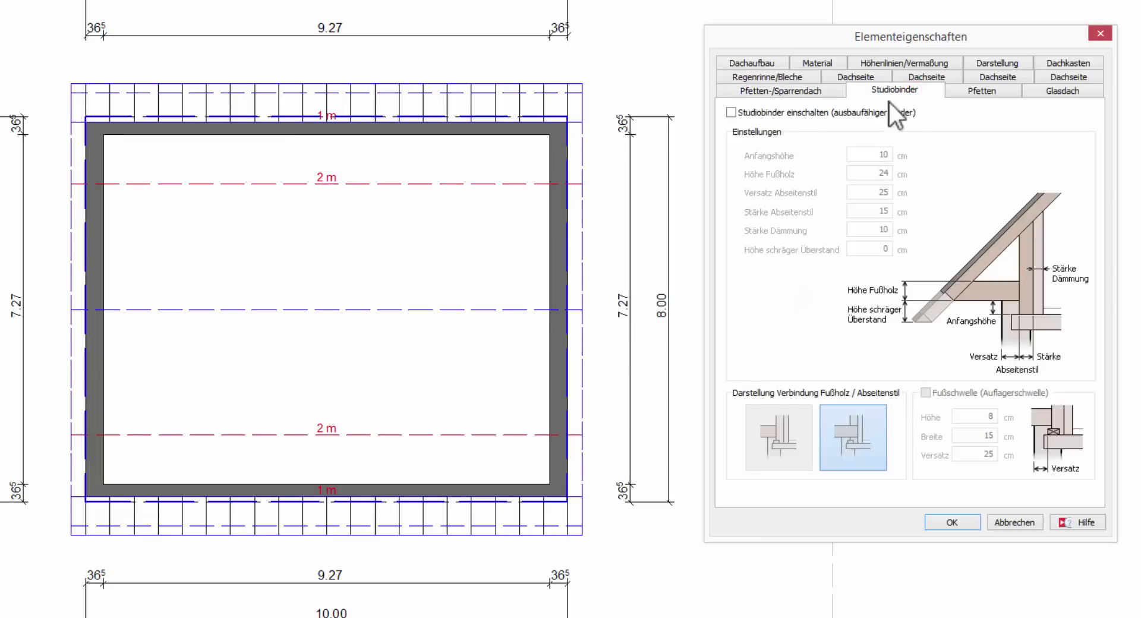
- Tick 'Studiobinder einschalten' (start height 10 cm, sole timber 24 cm) and confirm the Kniestock setting disappears
click(731, 113)
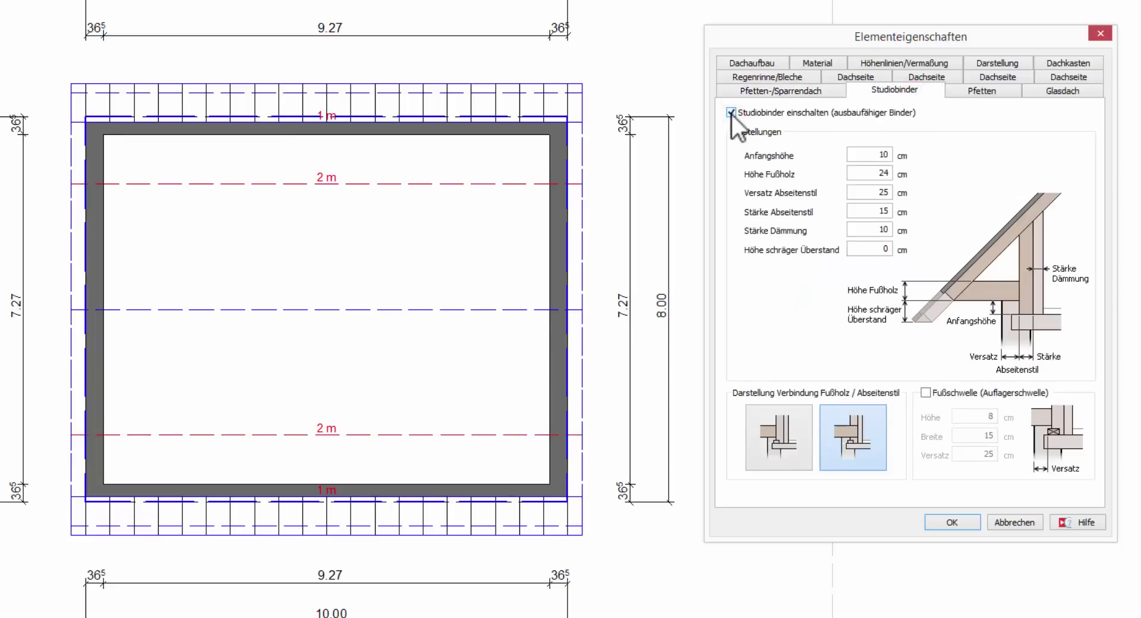
click(760, 92)
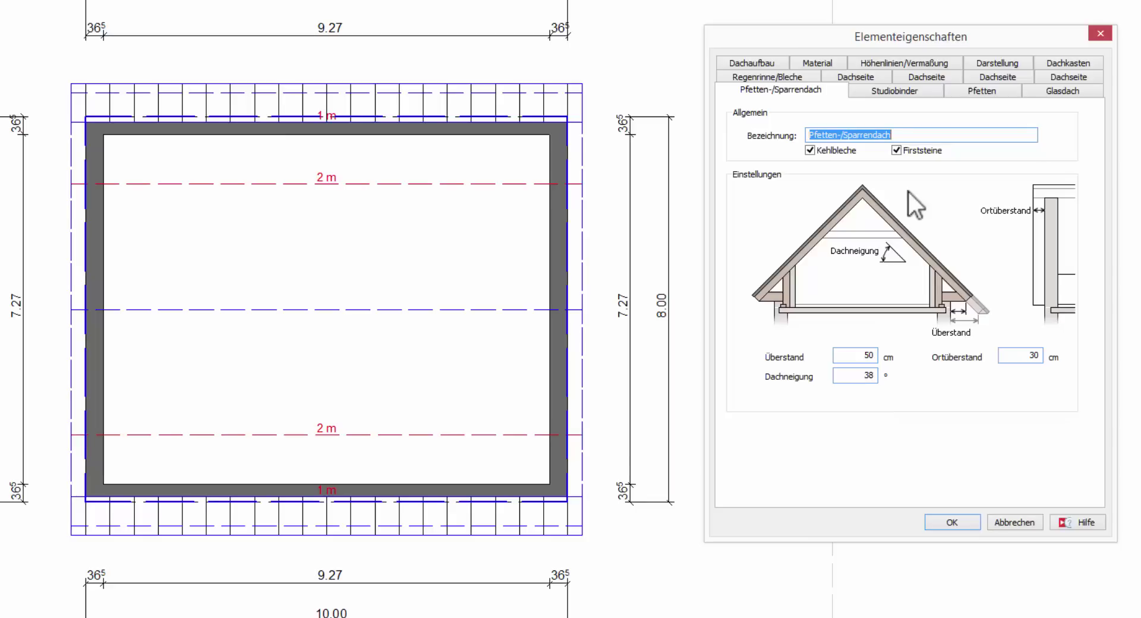
click(897, 94)
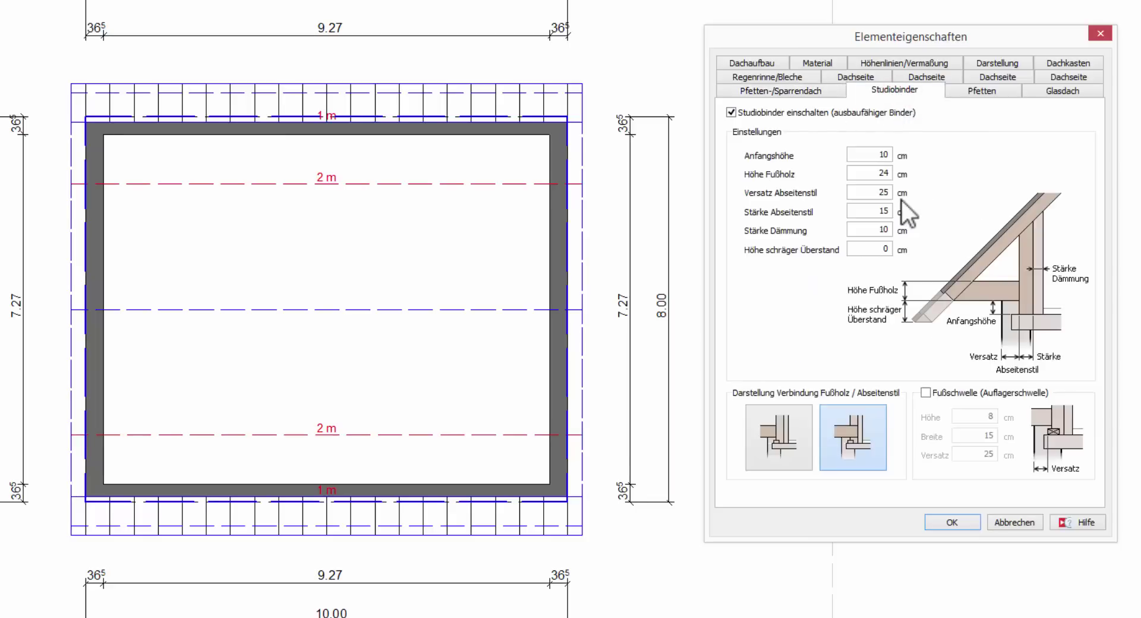
double_click(868, 153)
click(858, 172)
drag(870, 172, 919, 172)
click(852, 192)
click(858, 210)
key(shift+End)
double_click(865, 230)
click(856, 250)
click(785, 421)
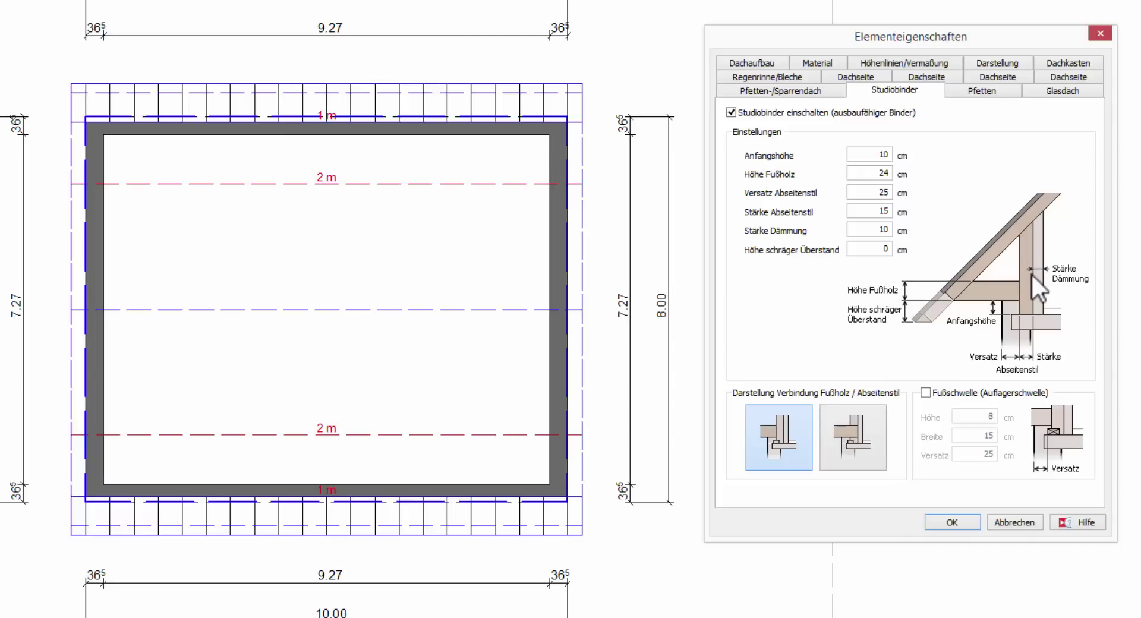
click(863, 438)
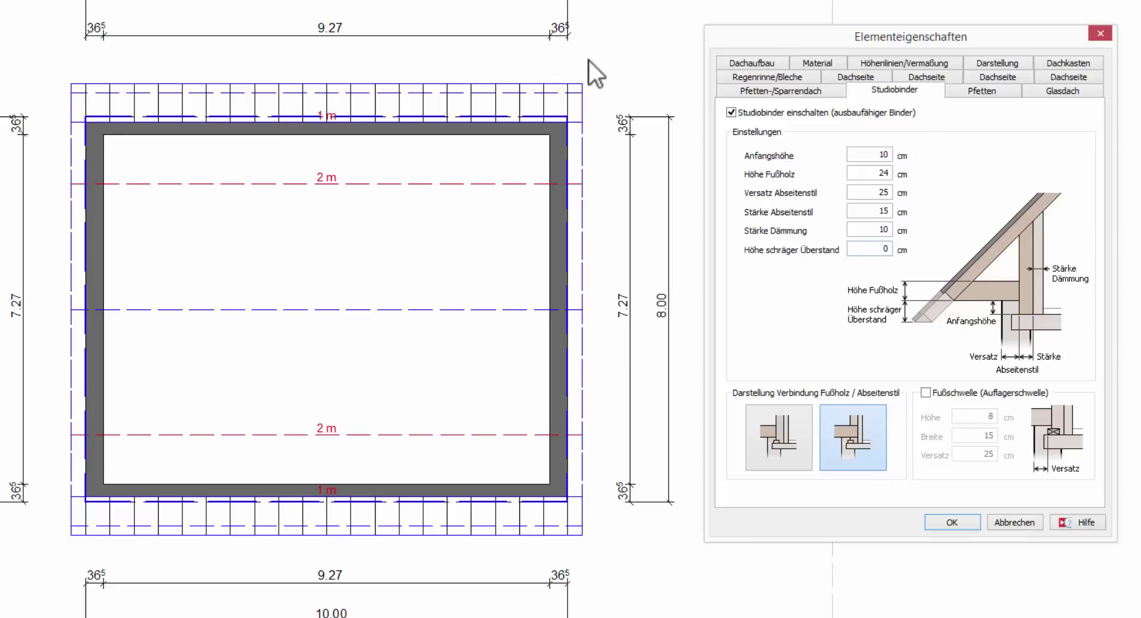
- Apply the Studiobinder truss to the roof and zoom into the left eave in section A
click(939, 524)
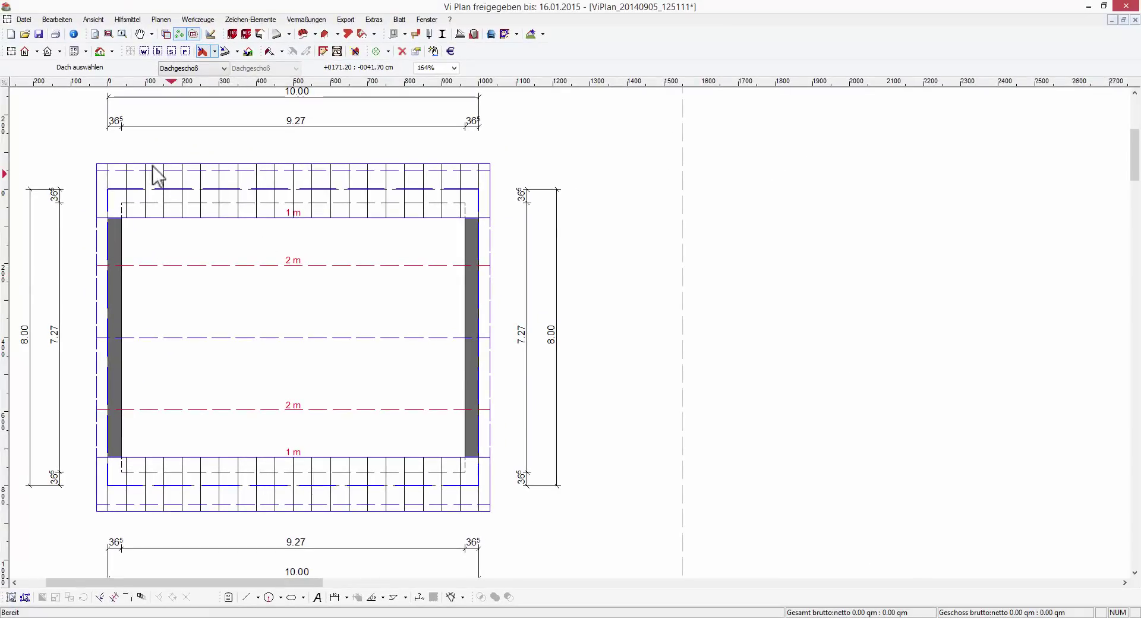
click(47, 53)
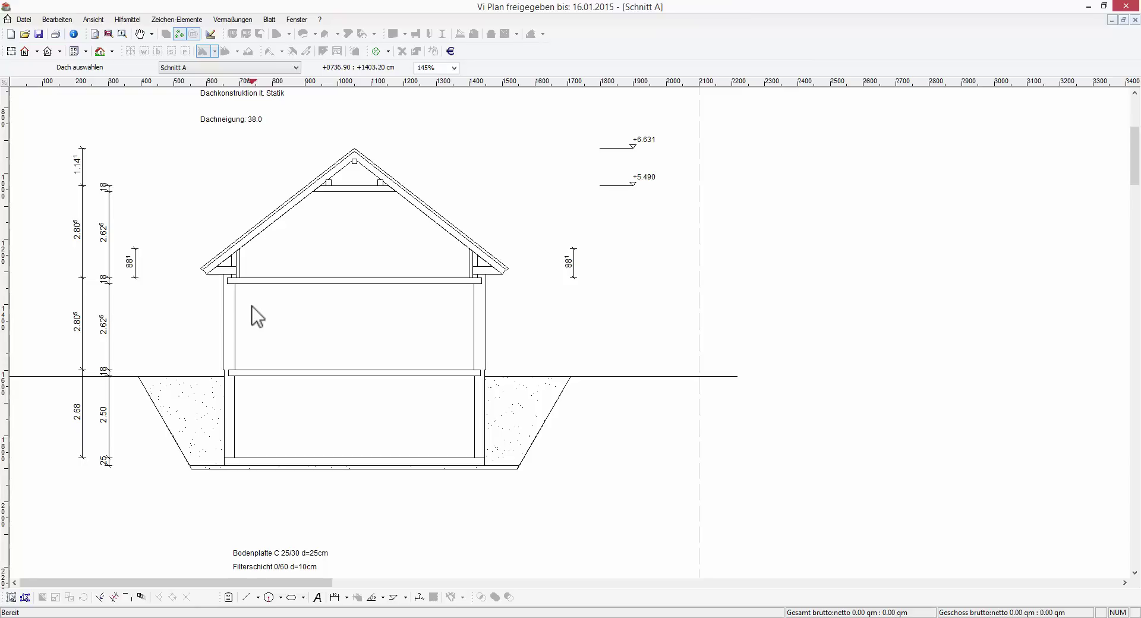
click(122, 34)
drag(178, 225, 269, 293)
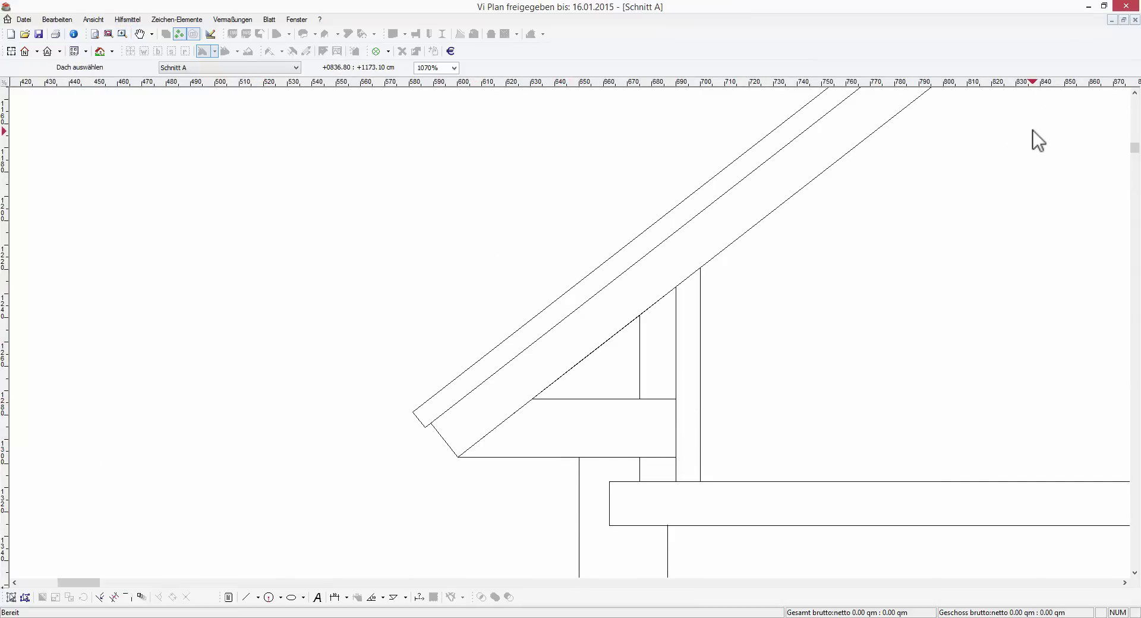
- Close section A and reopen the roof's properties on the Studiobinder settings
click(1135, 20)
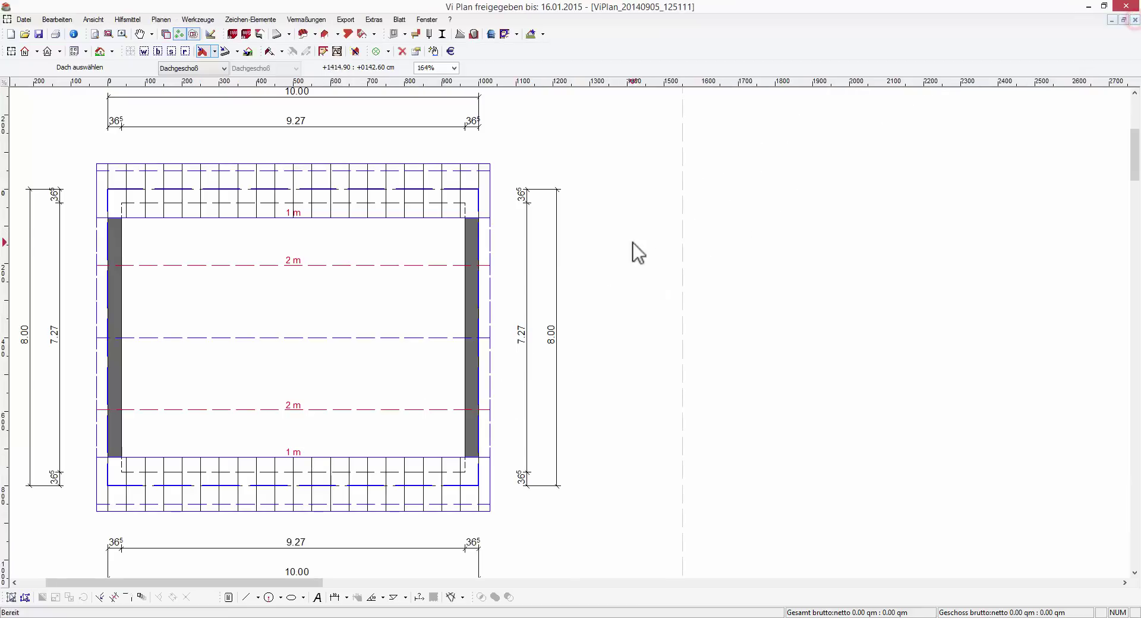
double_click(311, 287)
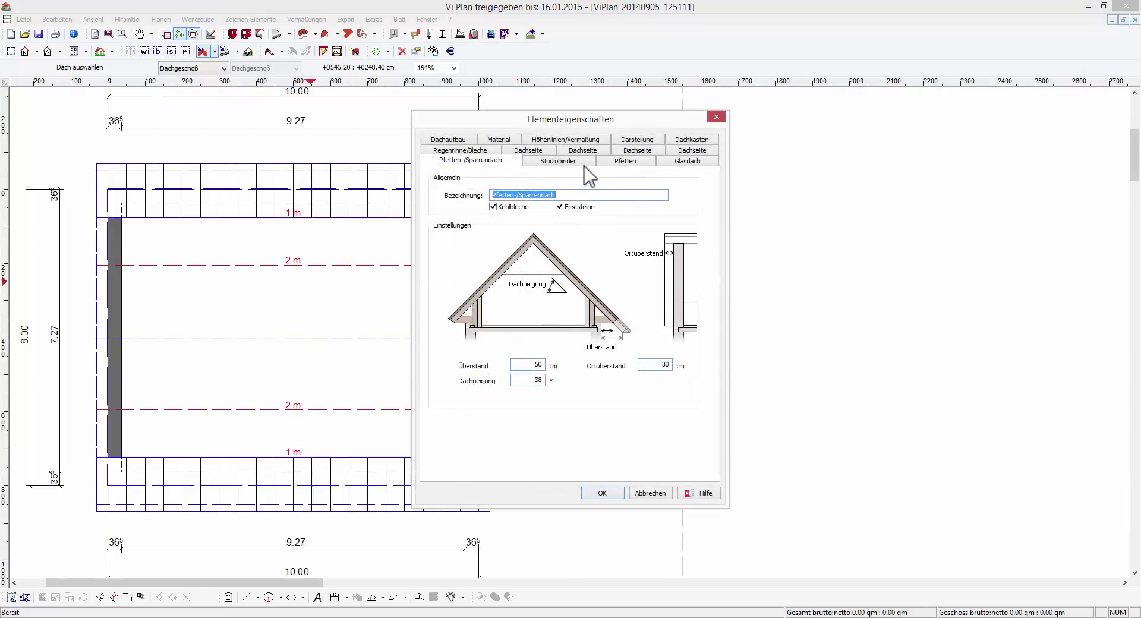
click(582, 161)
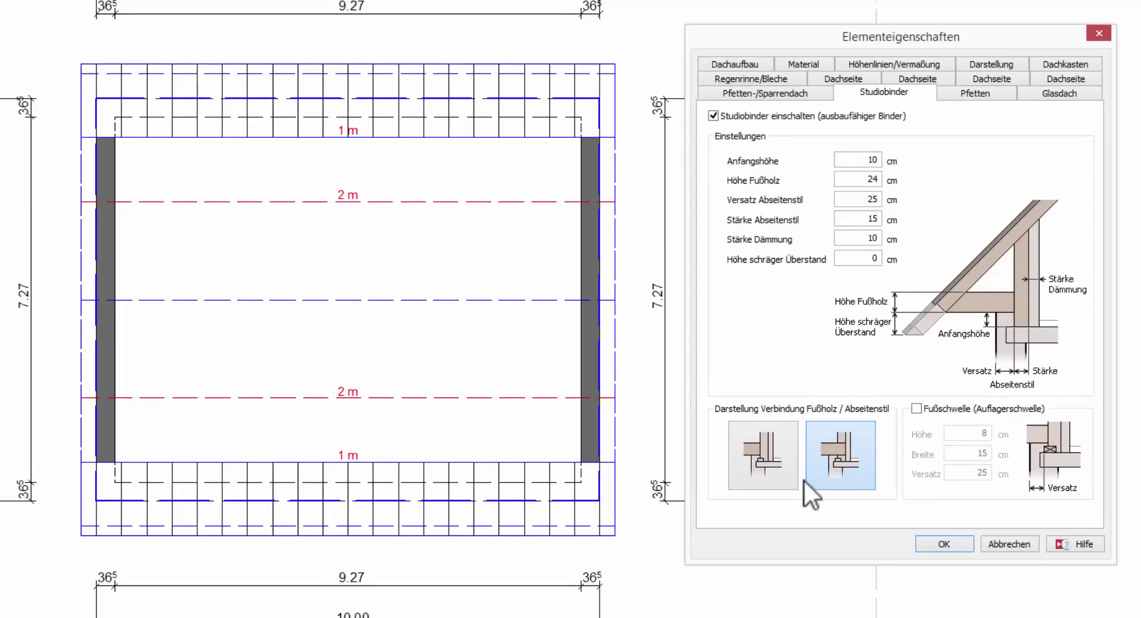
- Use the other footing connection and enable the Fußschwelle at 8 cm height, 15 cm width, 25 cm offset
click(768, 465)
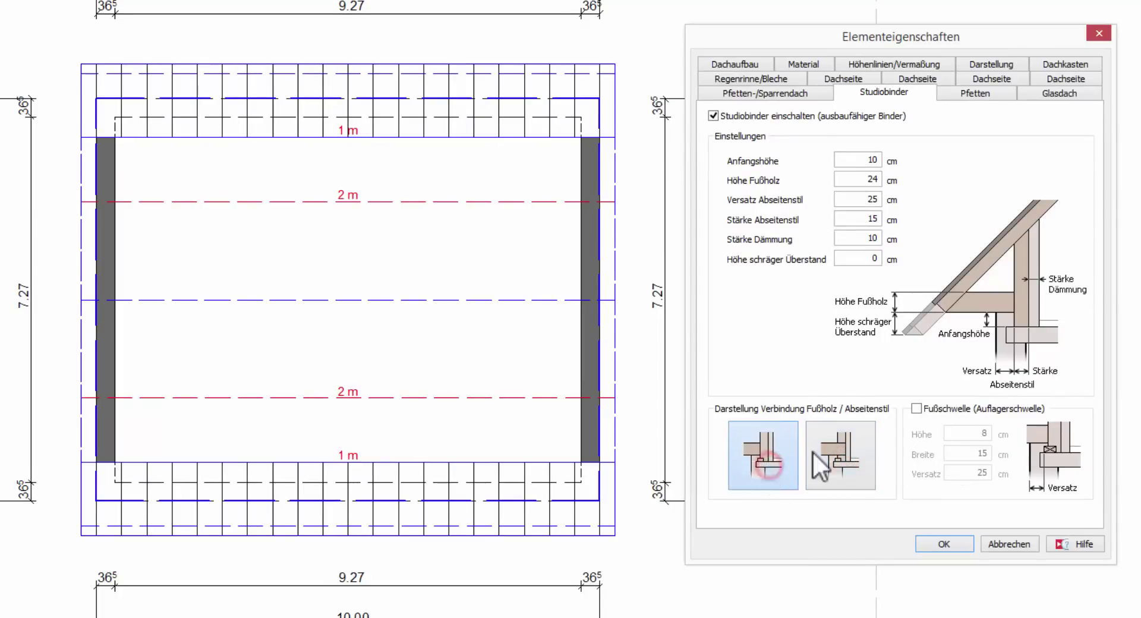
click(917, 409)
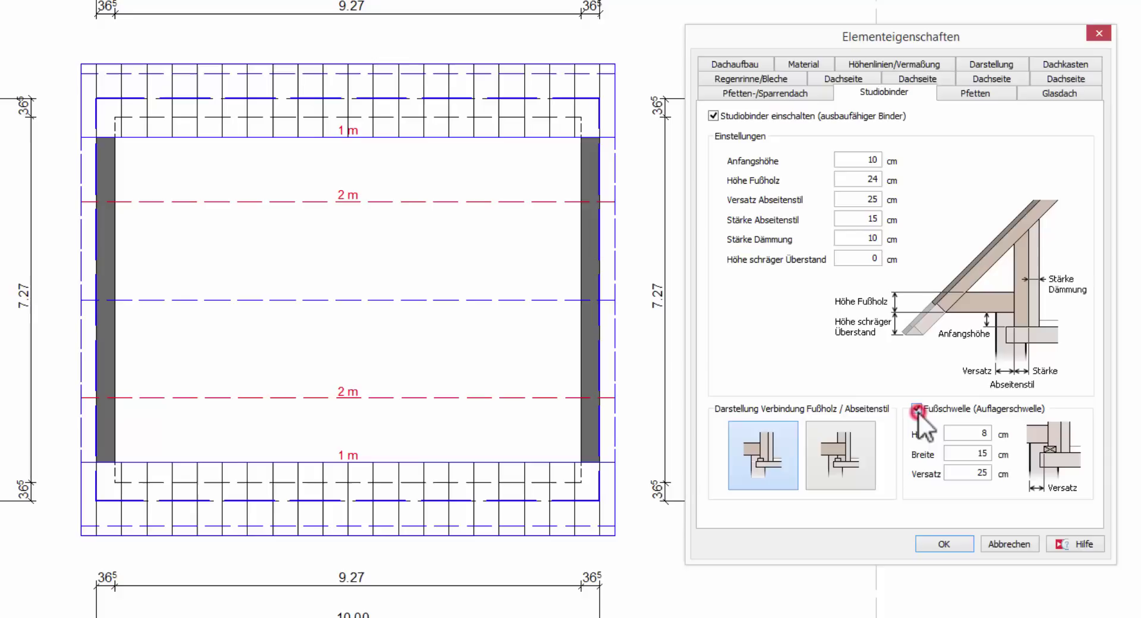
click(975, 430)
double_click(969, 449)
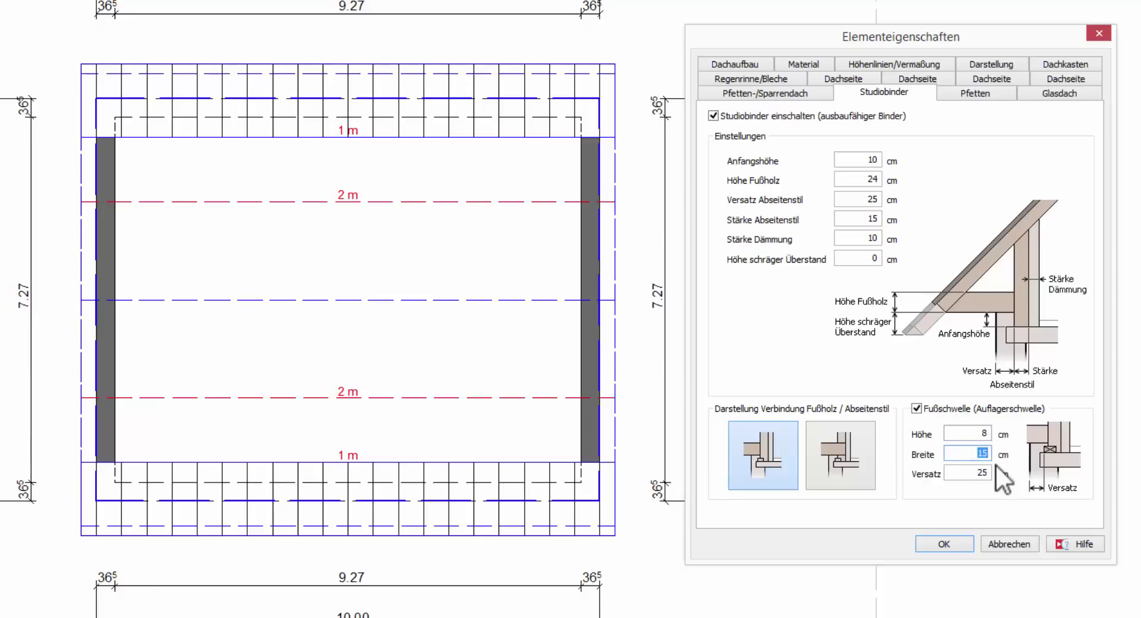
double_click(973, 473)
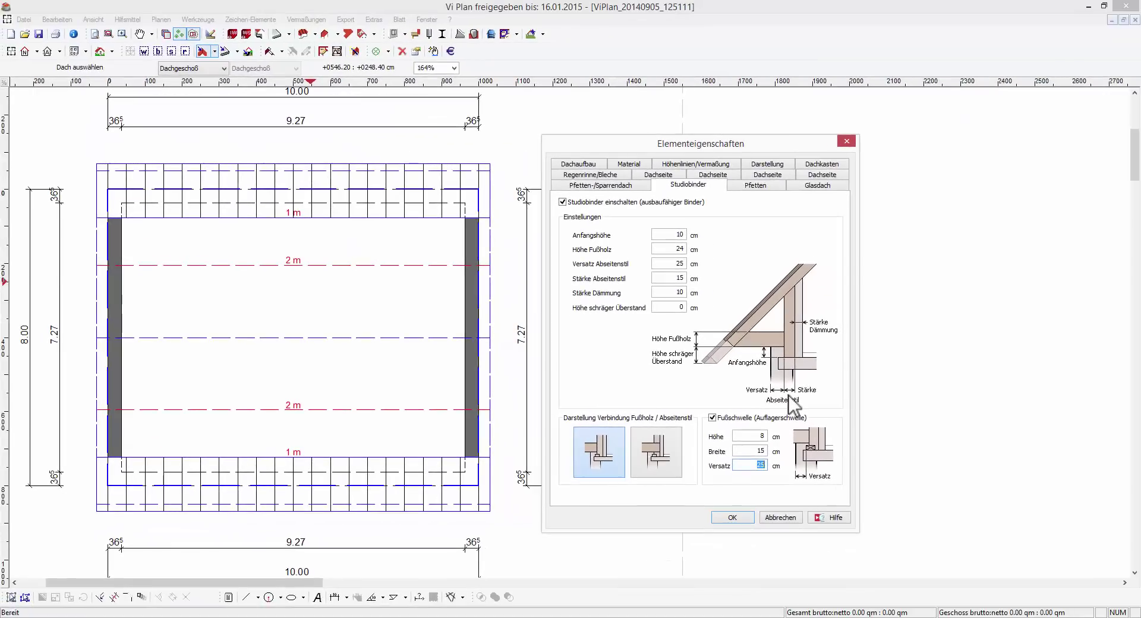
- Apply the Fußschwelle settings and zoom into the left eave of section A to see the sill
click(731, 518)
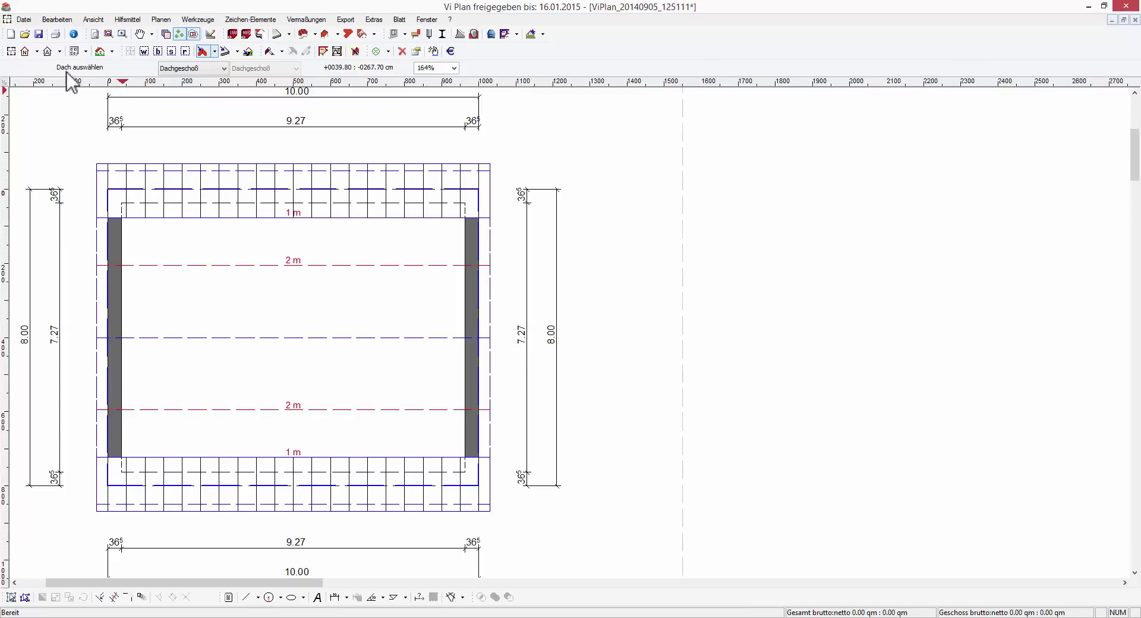
click(51, 51)
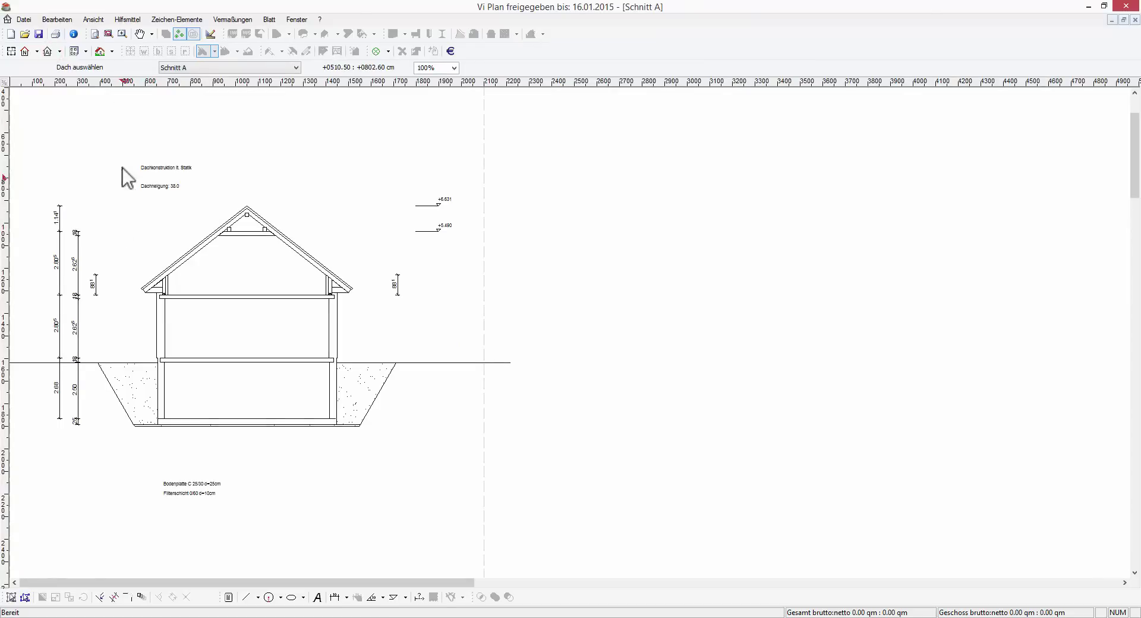
click(120, 34)
click(119, 246)
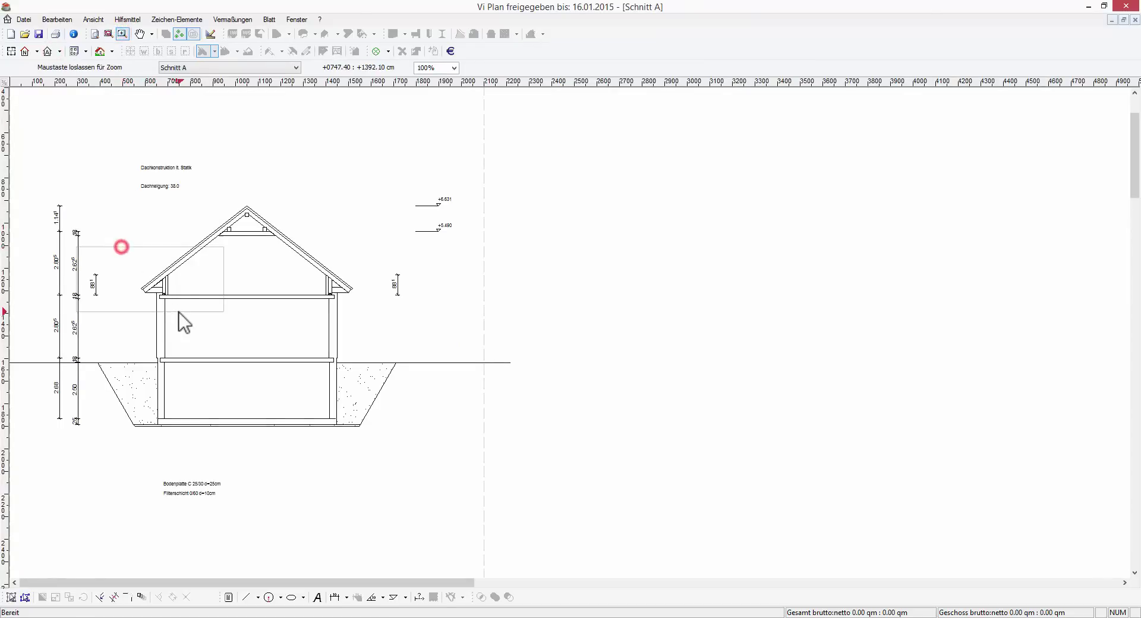
click(178, 315)
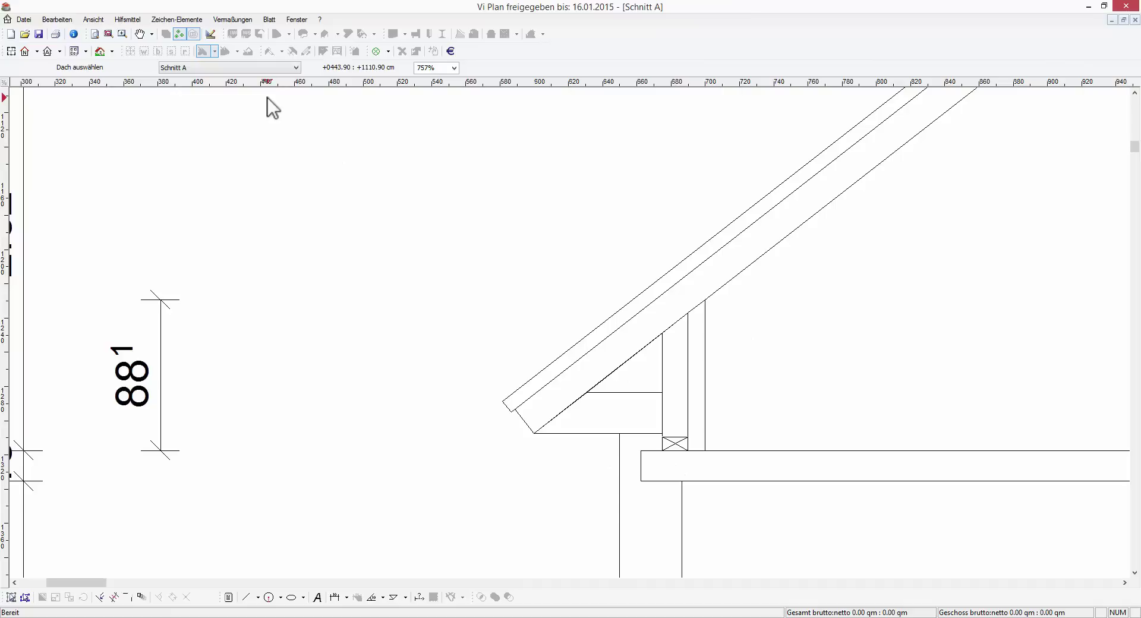
- View section A at 200% and leave the 7.00 m attic dimension entry unchanged
click(454, 68)
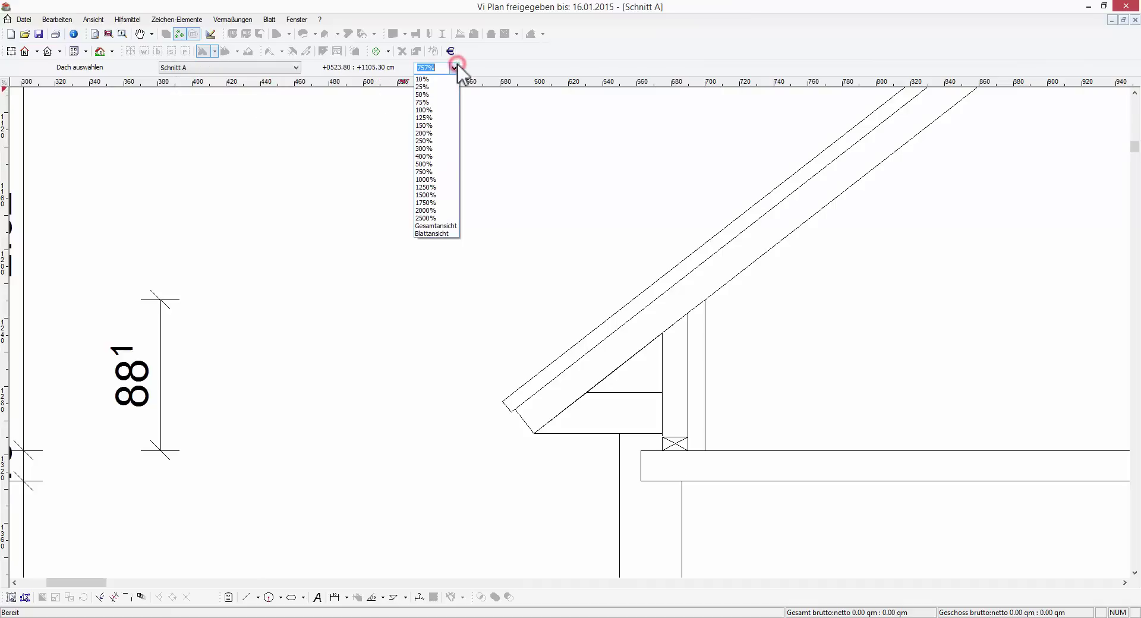
click(446, 133)
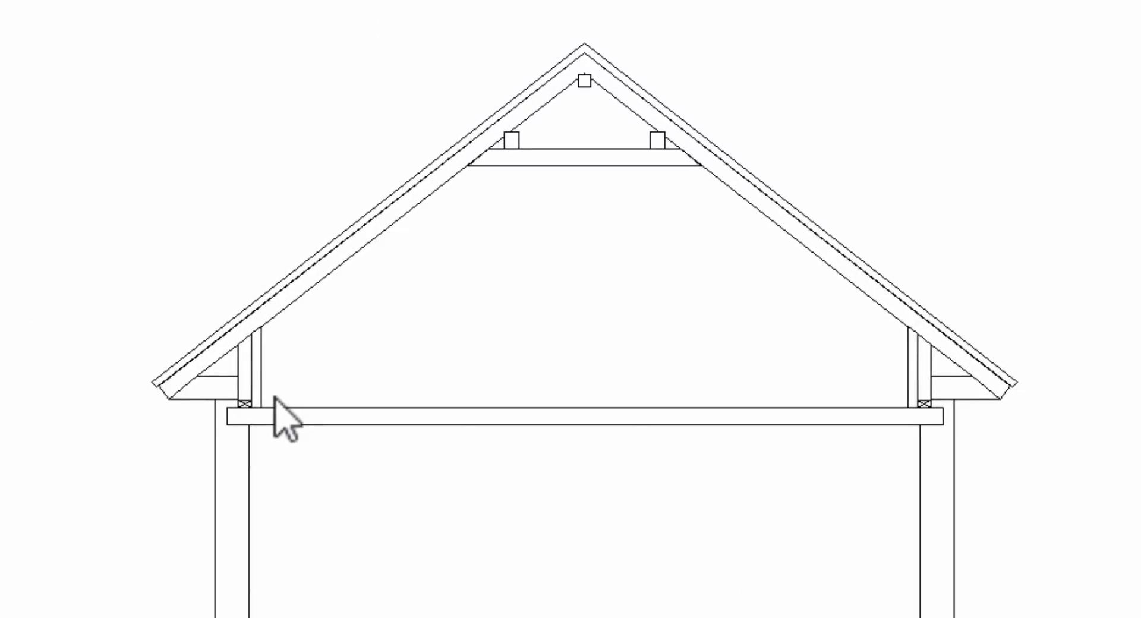
click(906, 407)
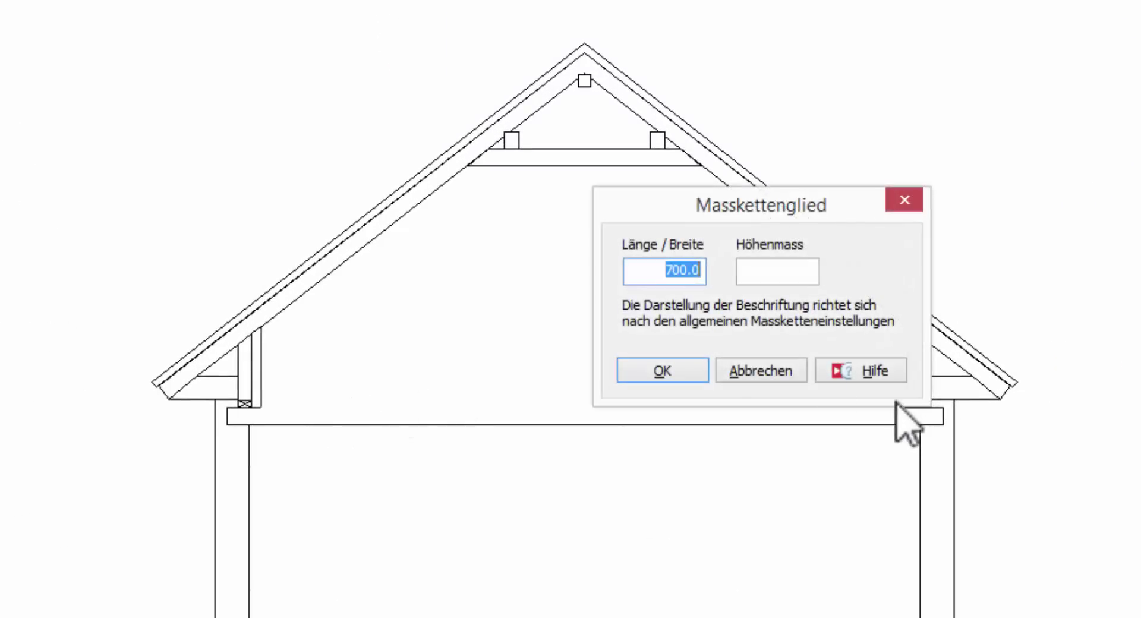
click(672, 379)
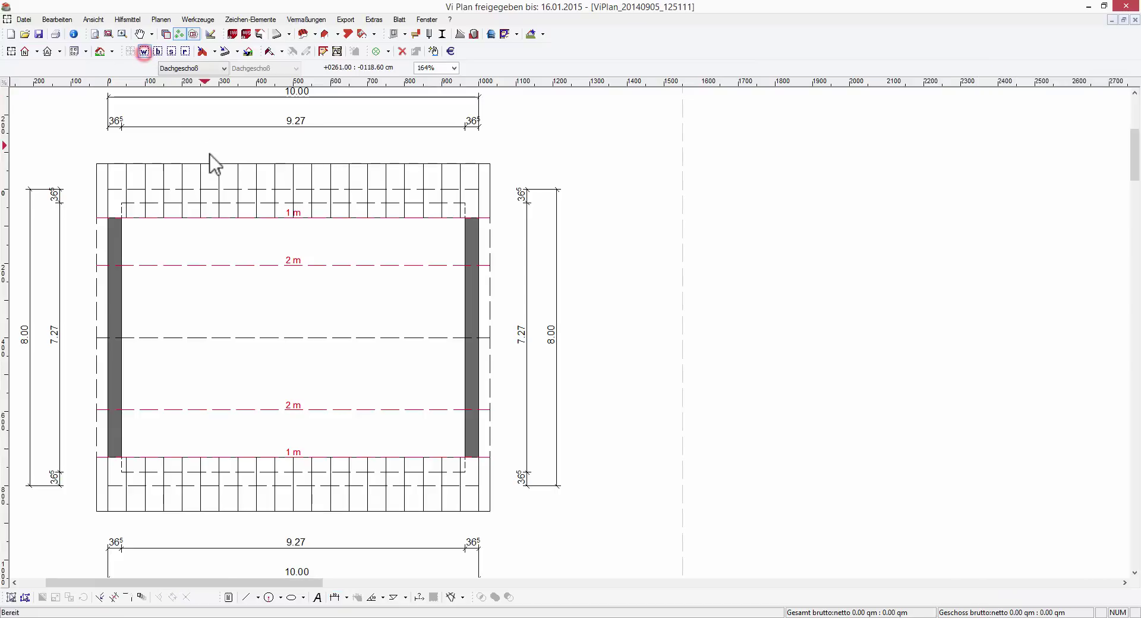
- Pick the roof with Dach auswählen and view its Studiobinder settings, Fußschwelle still 8, 15, 25 cm
click(230, 195)
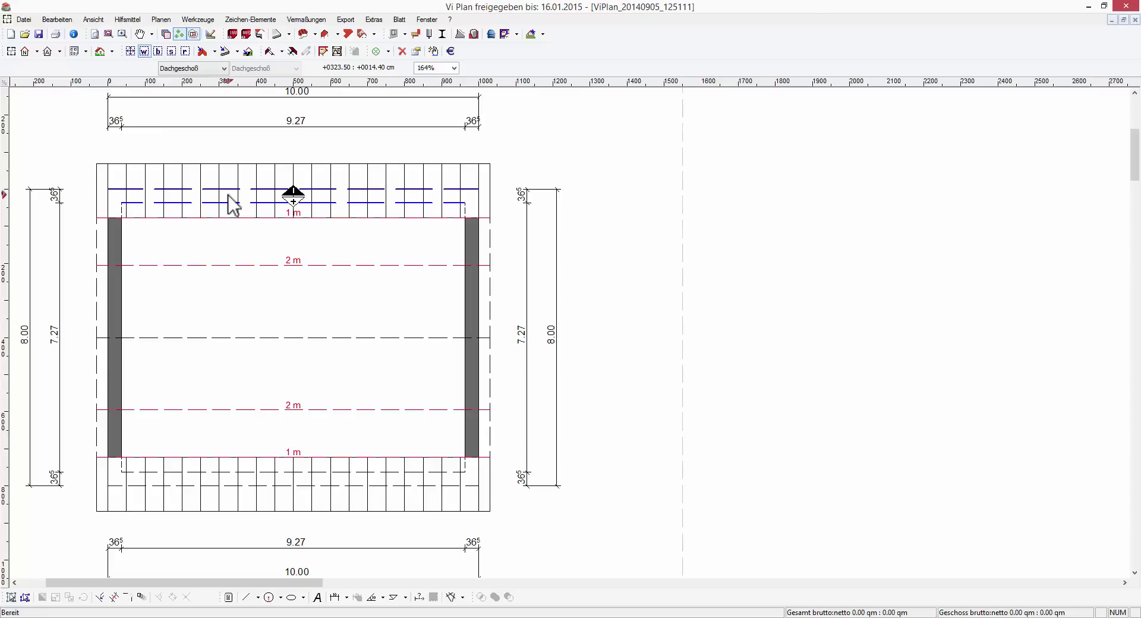
click(203, 51)
click(259, 315)
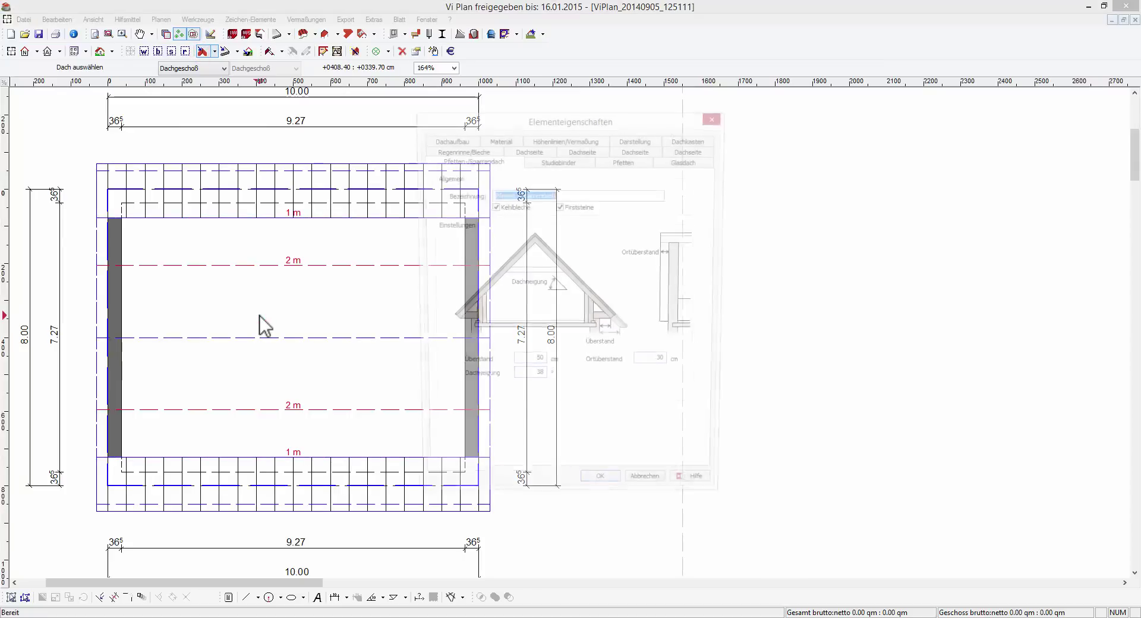
drag(567, 120, 720, 103)
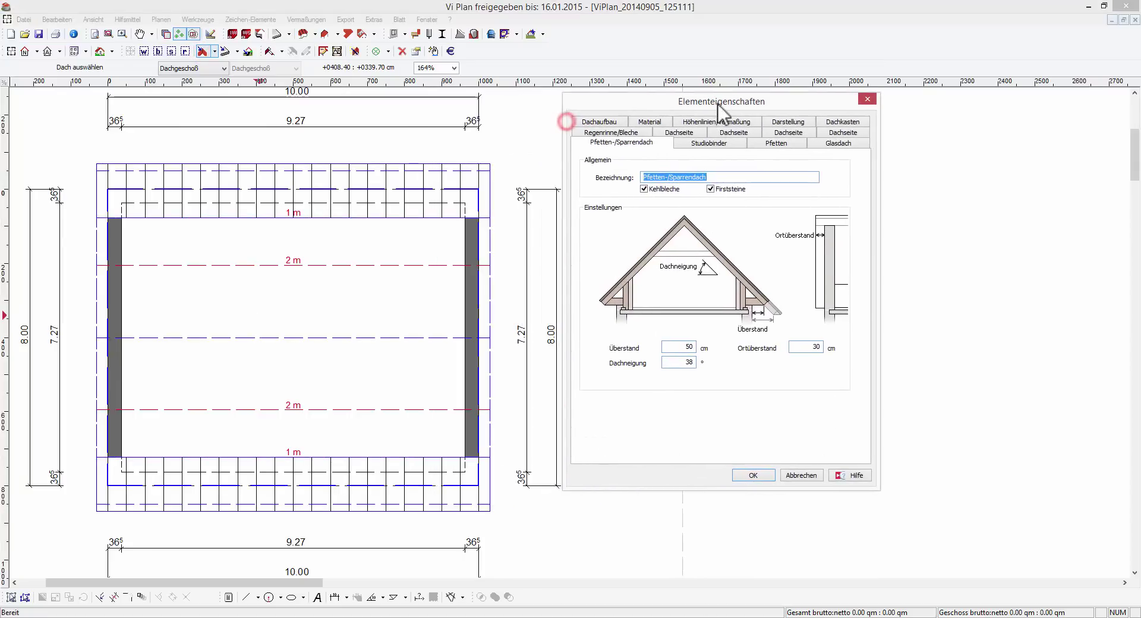
click(704, 145)
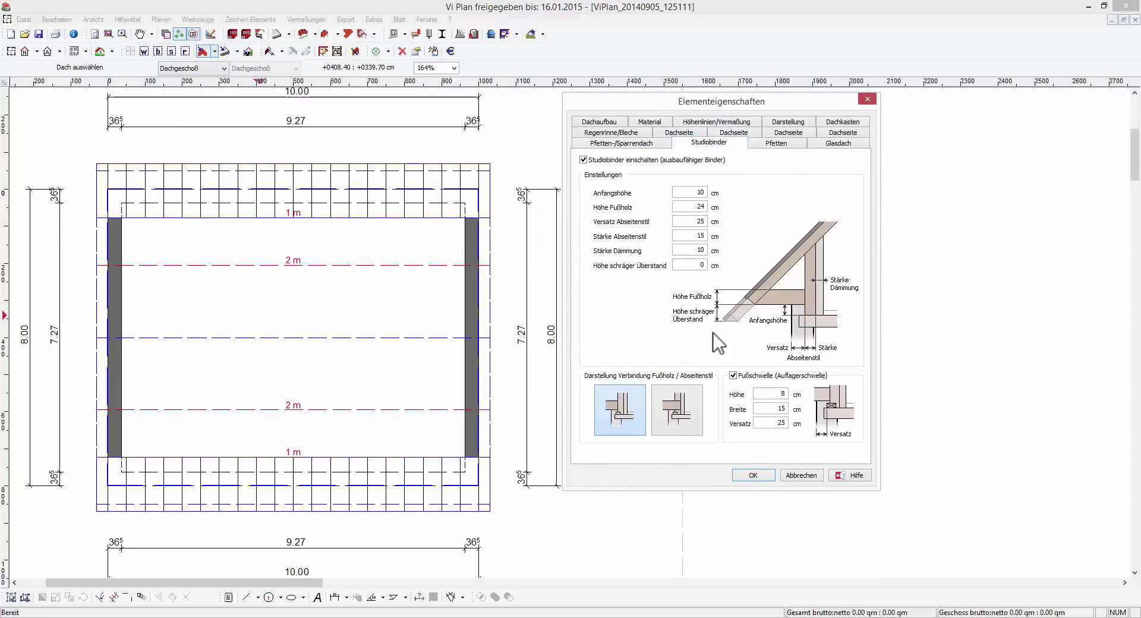